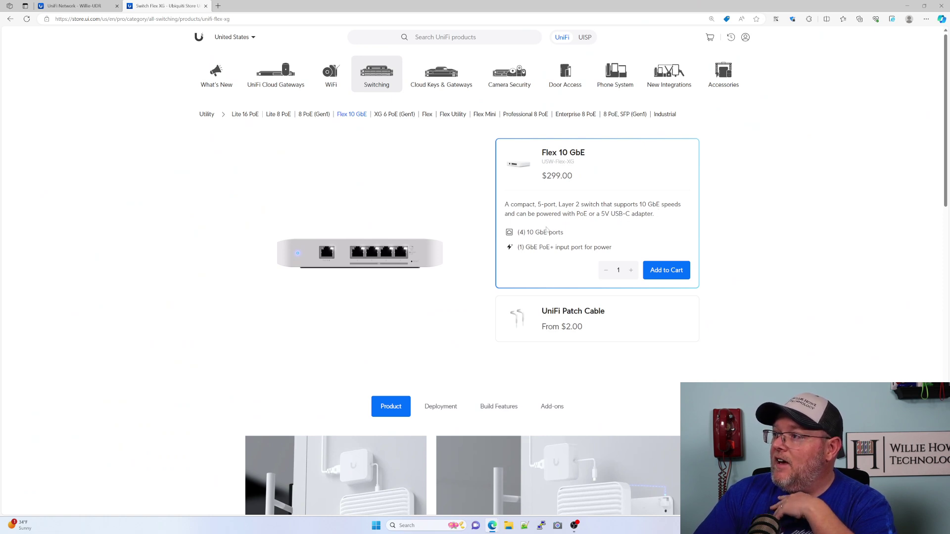
Scroll the Flex 10 GbE store page to its Technical Specifications: 1.2 kg, 41 Gbps, 25W max
mouse_move(444, 292)
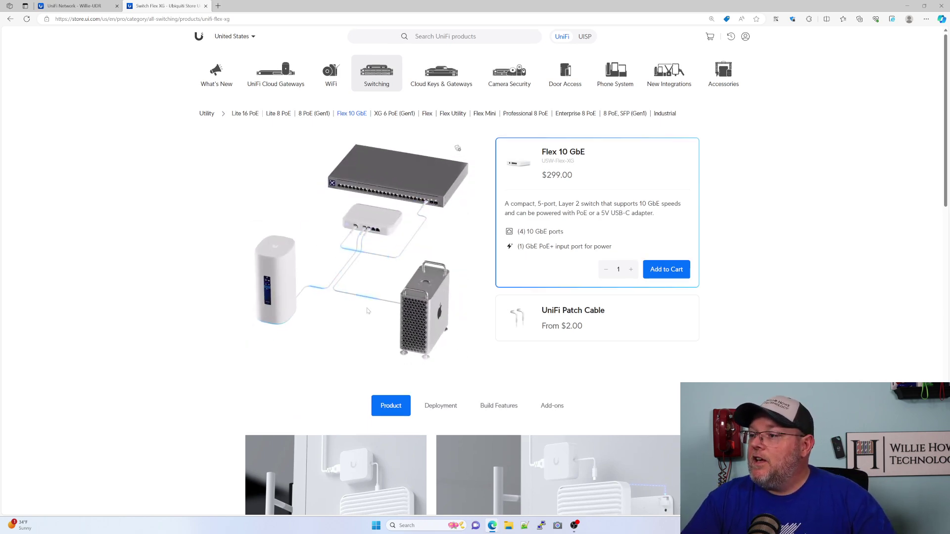
scroll(392, 336, down, 3)
scroll(393, 333, down, 7)
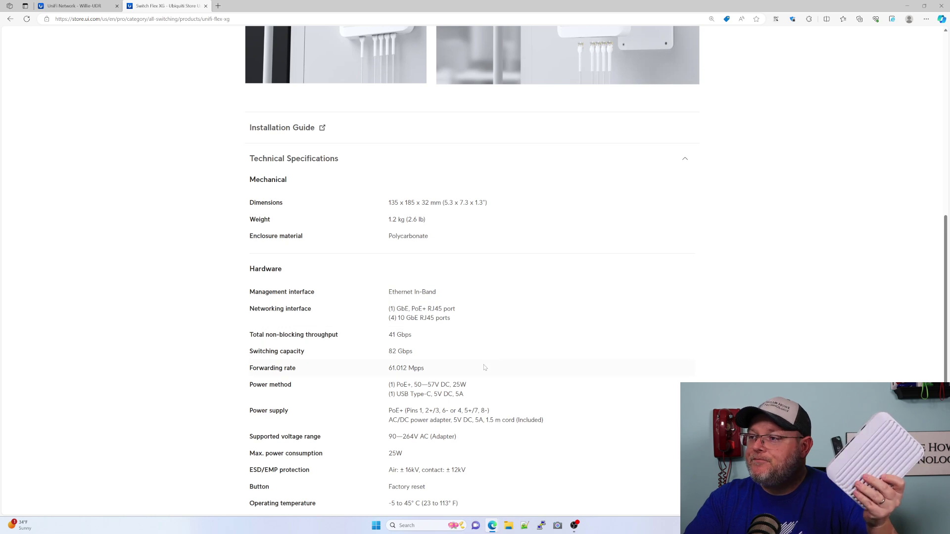
scroll(484, 368, down, 2)
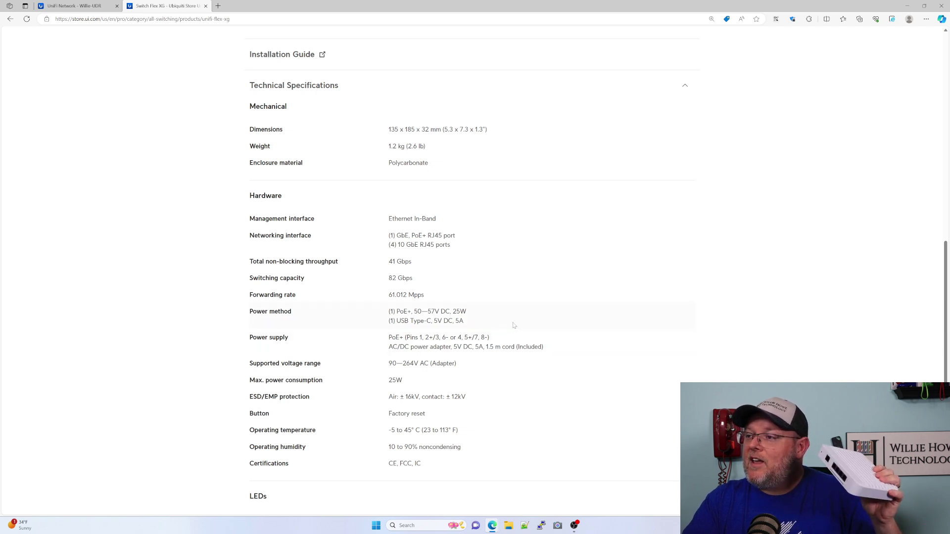
scroll(514, 325, down, 2)
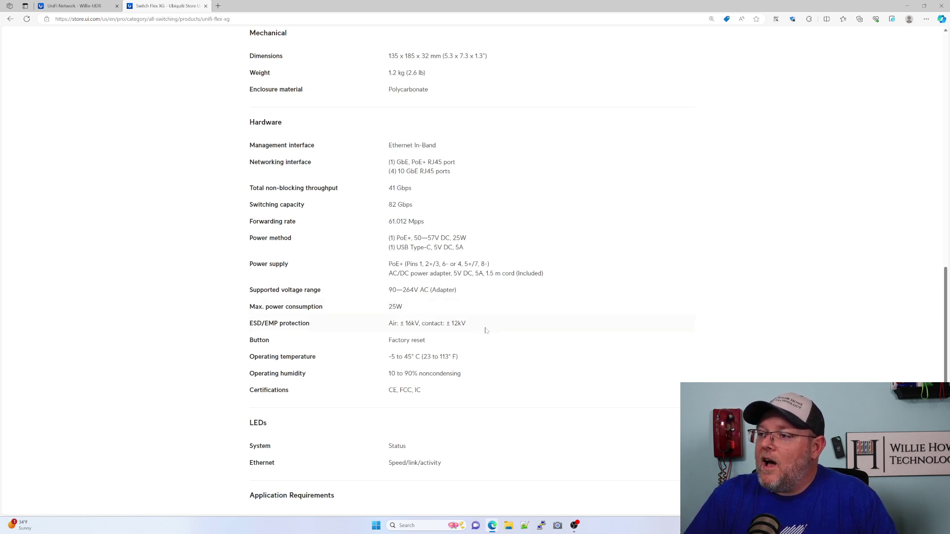
scroll(465, 352, down, 1)
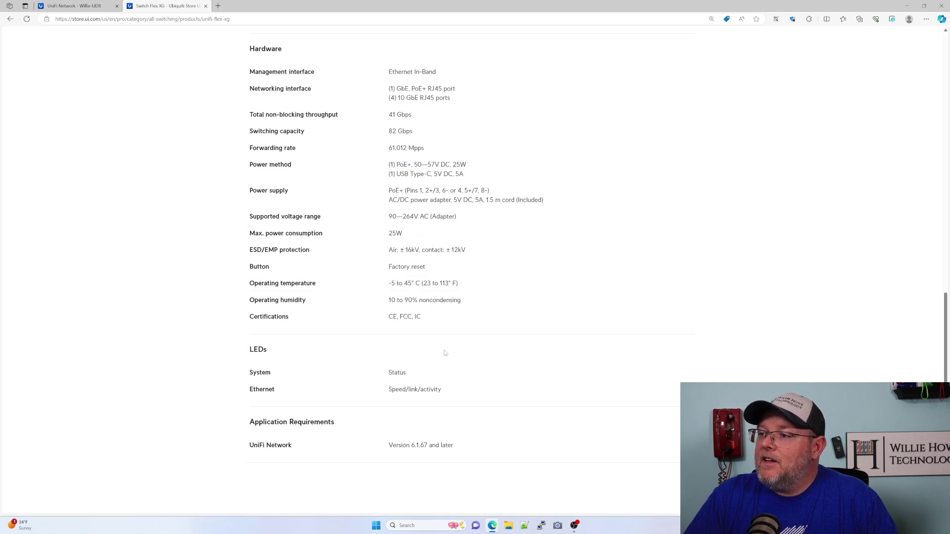
scroll(444, 353, down, 1)
scroll(444, 352, up, 3)
scroll(444, 353, down, 3)
scroll(444, 353, up, 1)
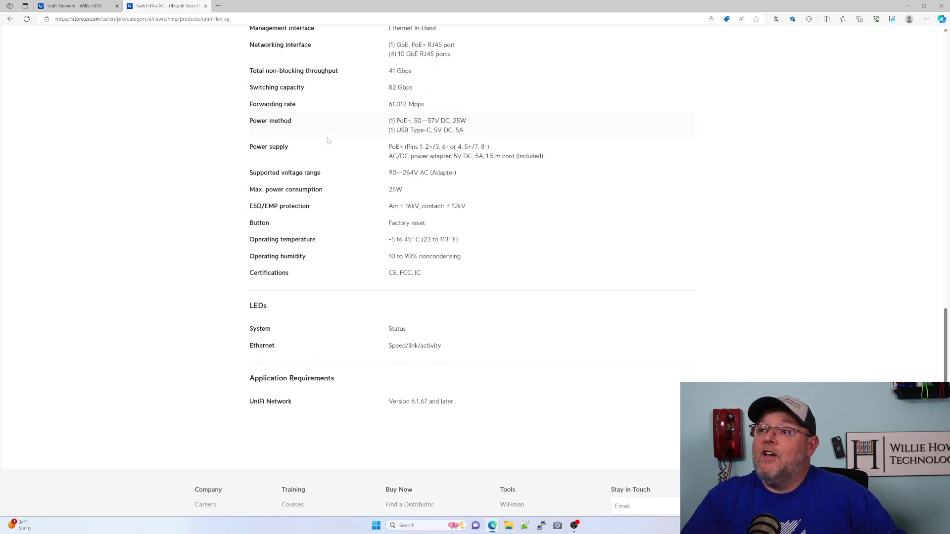
scroll(345, 219, up, 2)
scroll(343, 218, up, 8)
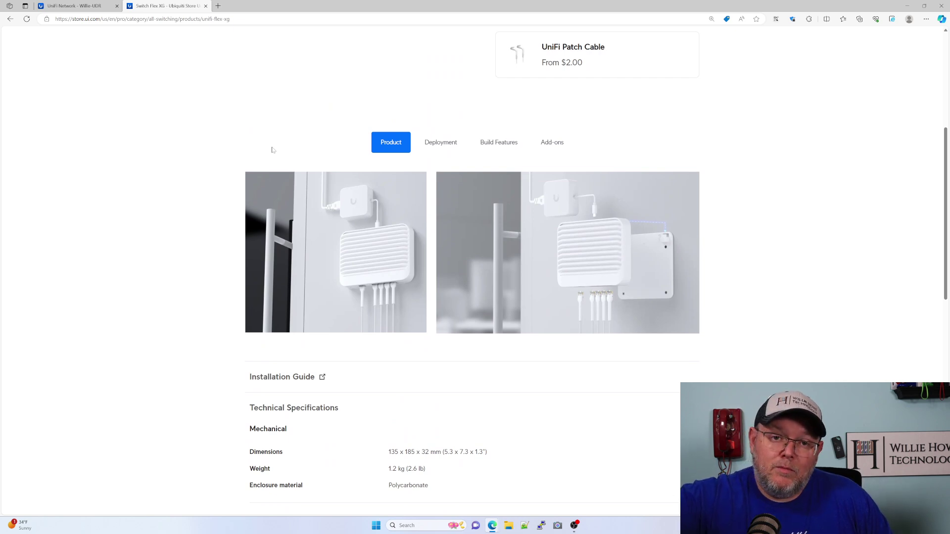
Close the store tab and dismiss the Ready to Add notification for the USW-Flex-XG
key(ctrl+w)
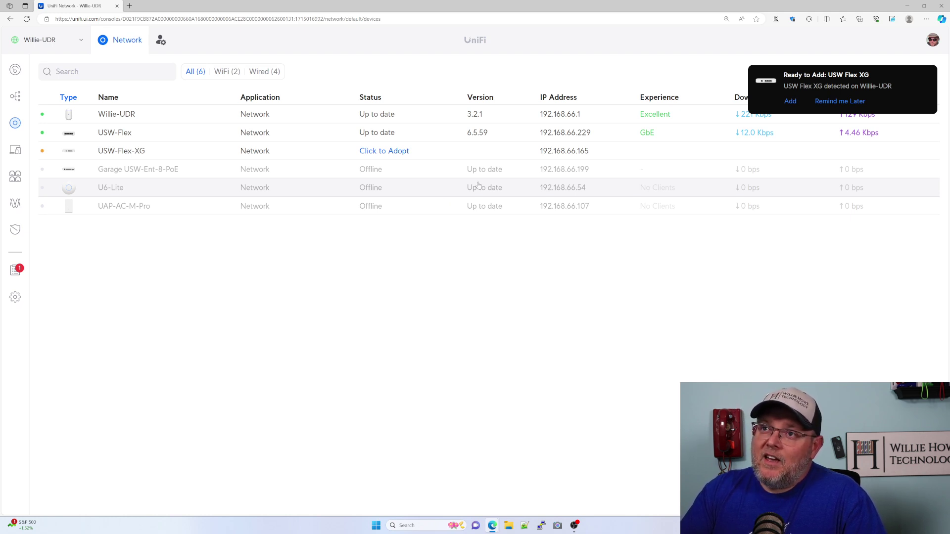
click(929, 74)
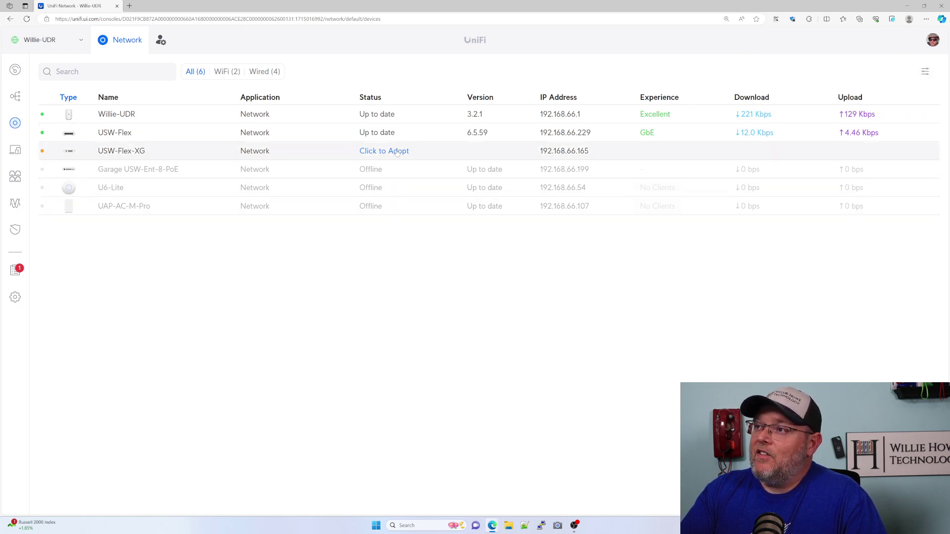
Adopt the USW-Flex-XG, then open its device panel once it's up to date on 6.5.59
click(396, 152)
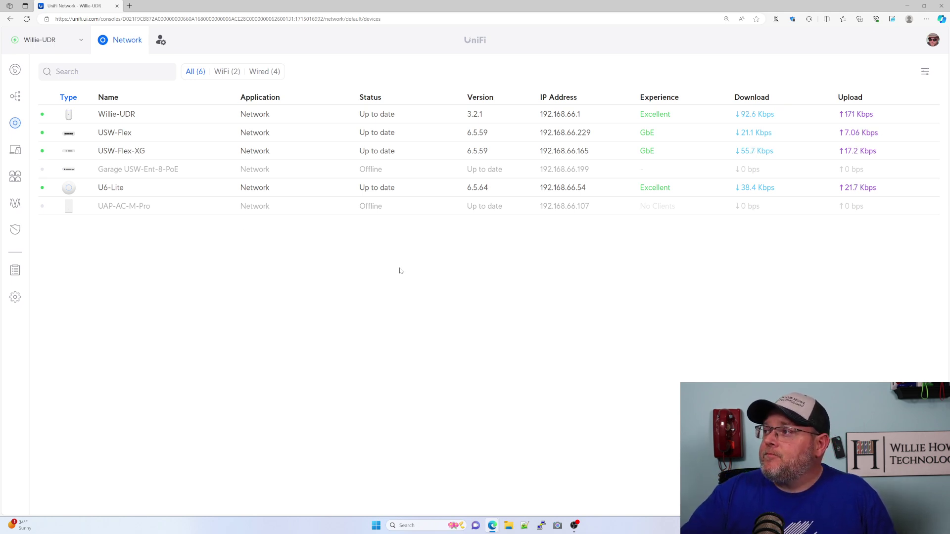
click(146, 154)
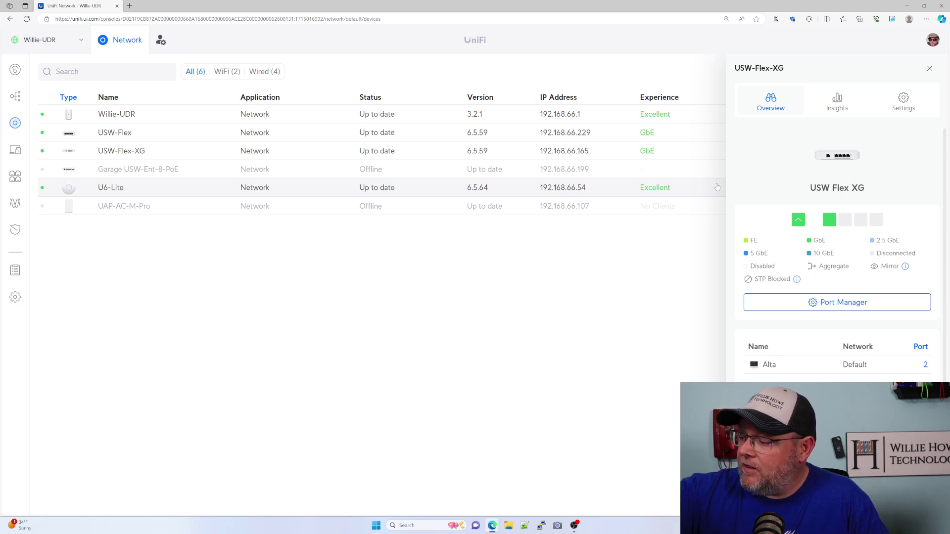
Restore the browser to a smaller window and zoom the UniFi page to 200%
key(super+Down)
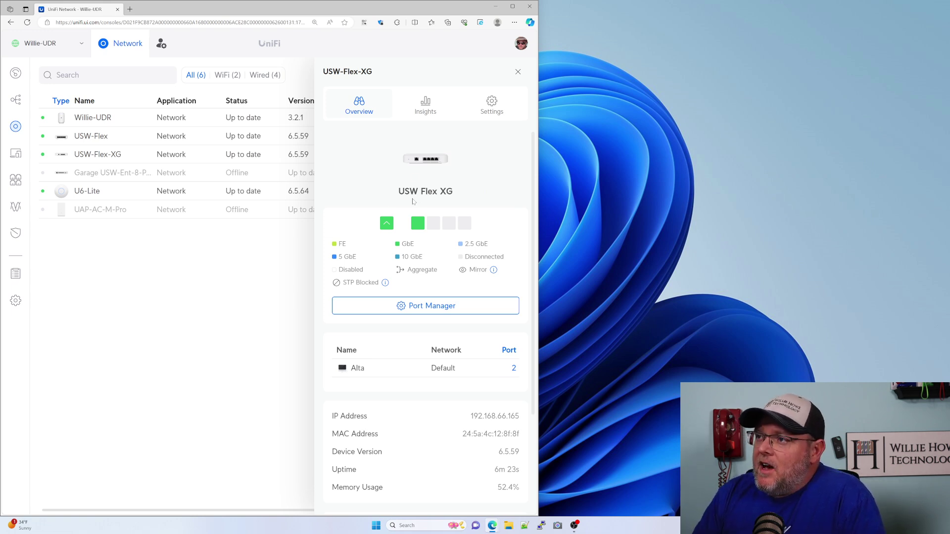
mouse_move(387, 227)
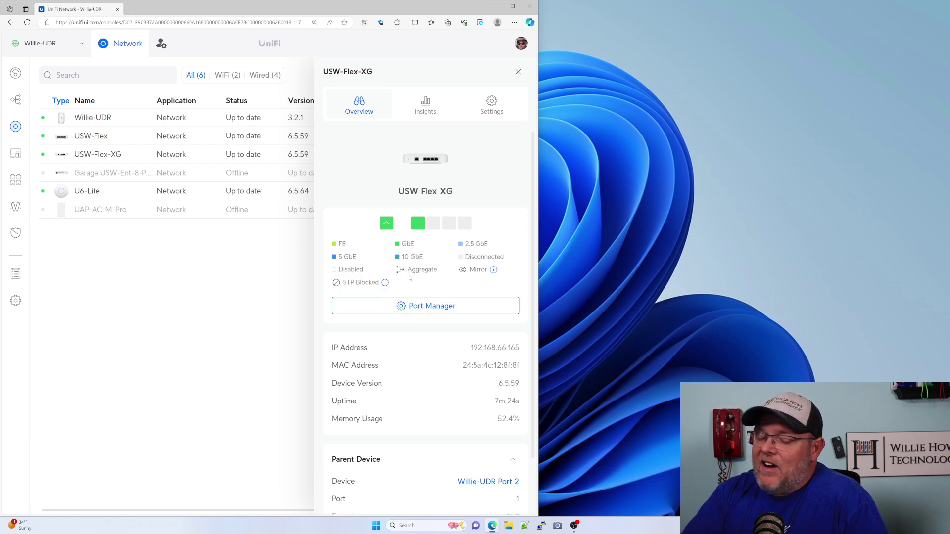
key(ctrl+plus)
key(ctrl+plus)
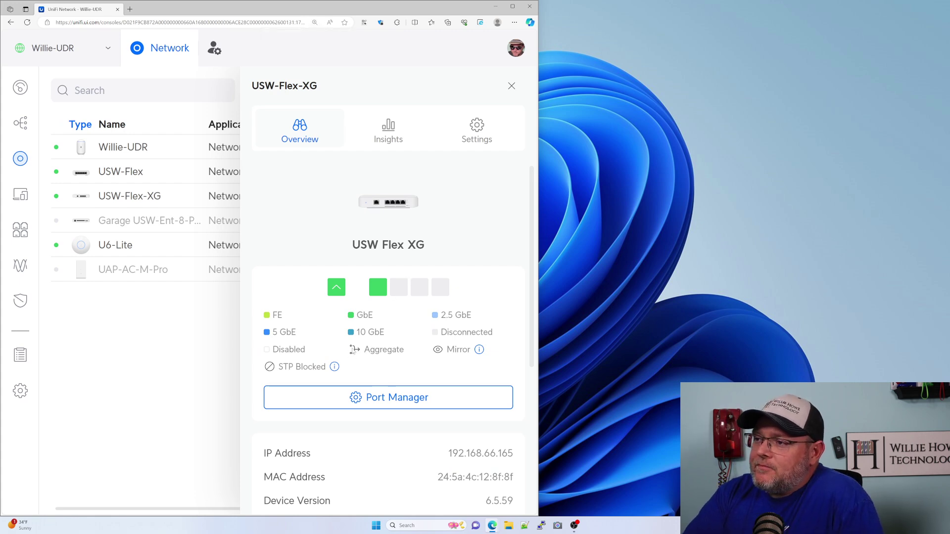
Scroll the USW-Flex-XG overview down to Parent Device and back up
mouse_move(480, 350)
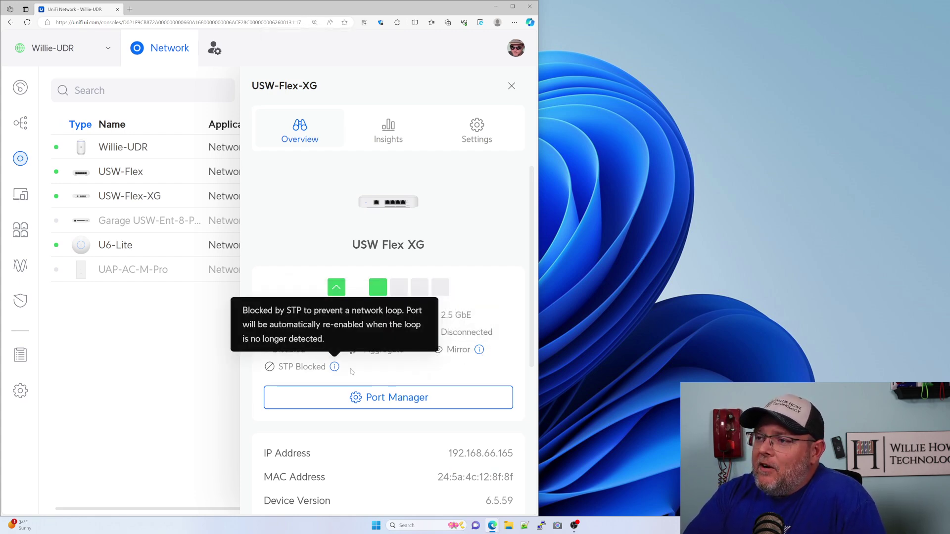
scroll(401, 365, down, 1)
scroll(387, 397, down, 1)
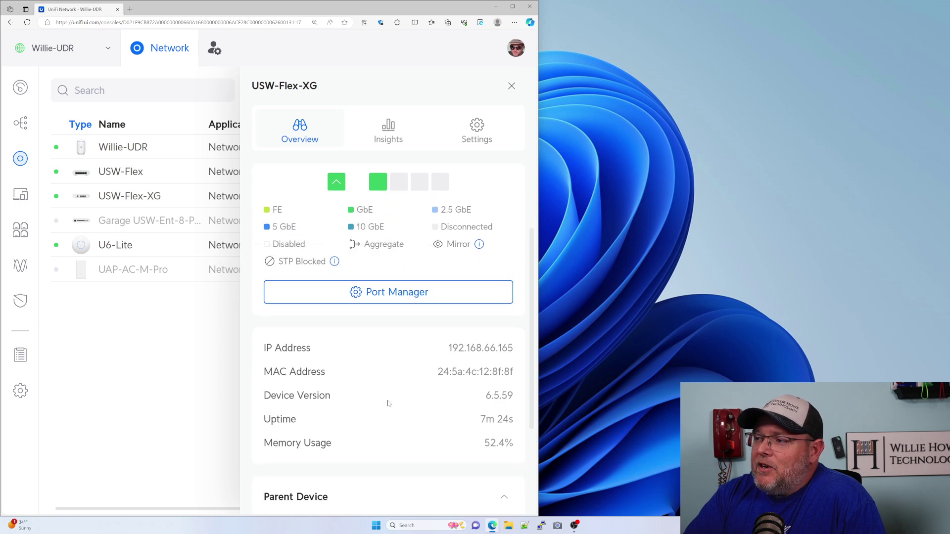
scroll(391, 404, down, 2)
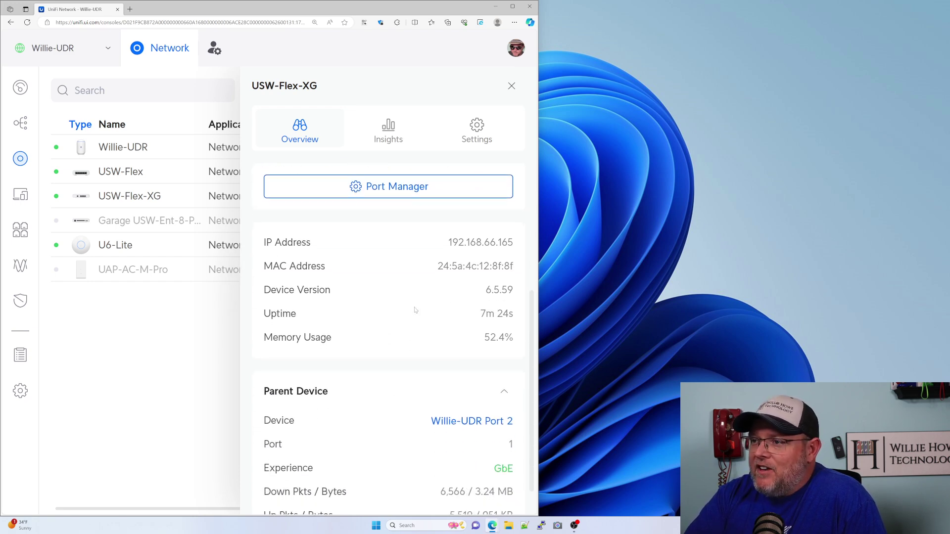
scroll(400, 362, down, 1)
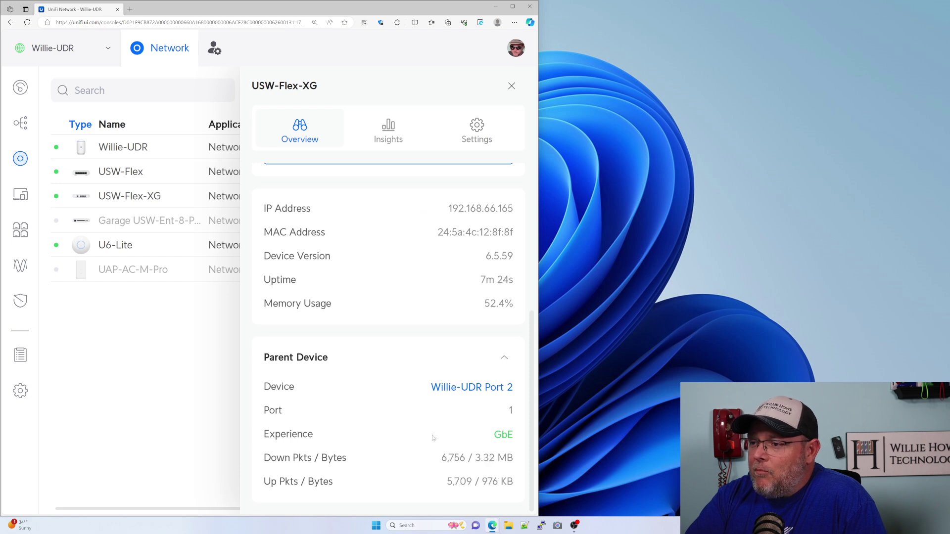
scroll(364, 460, up, 6)
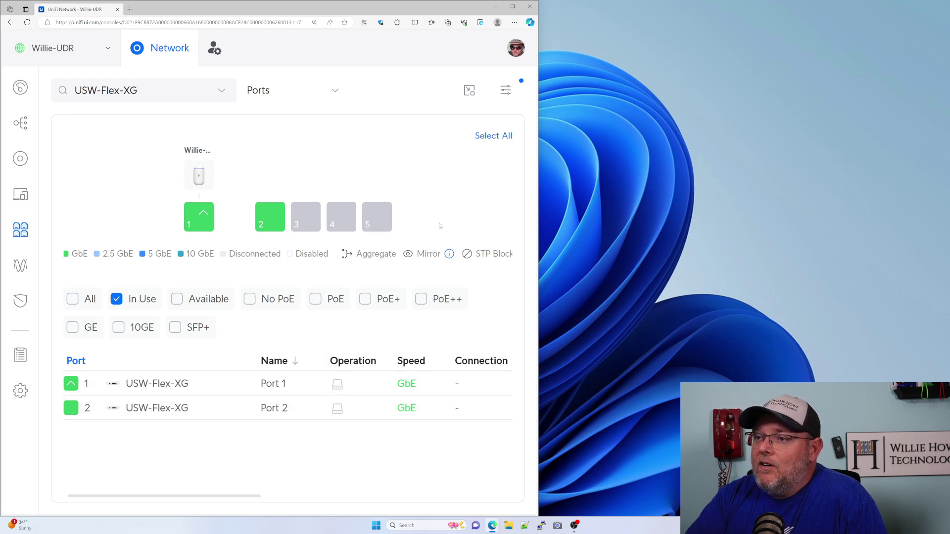
Maximize and zoom out, review Port 2's settings, then return to the UniFi Devices list
click(513, 6)
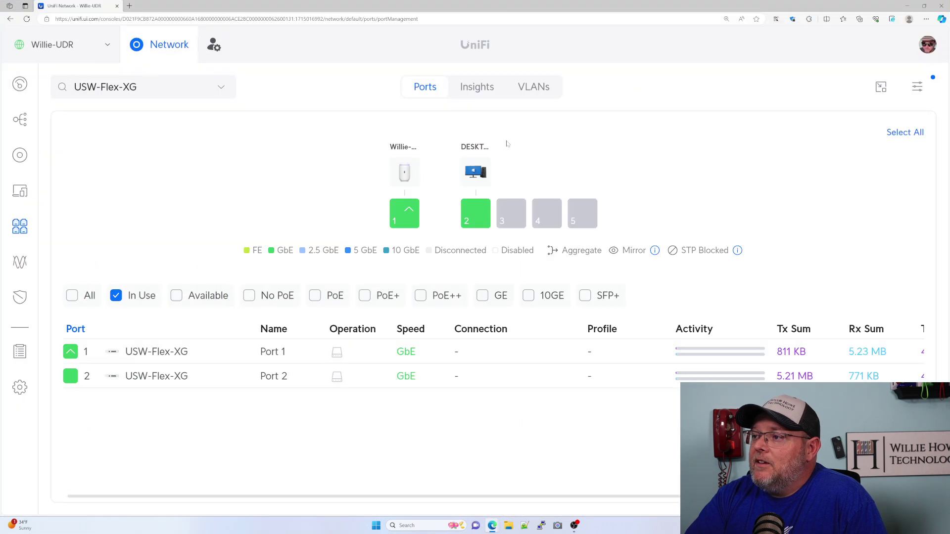
key(ctrl+minus)
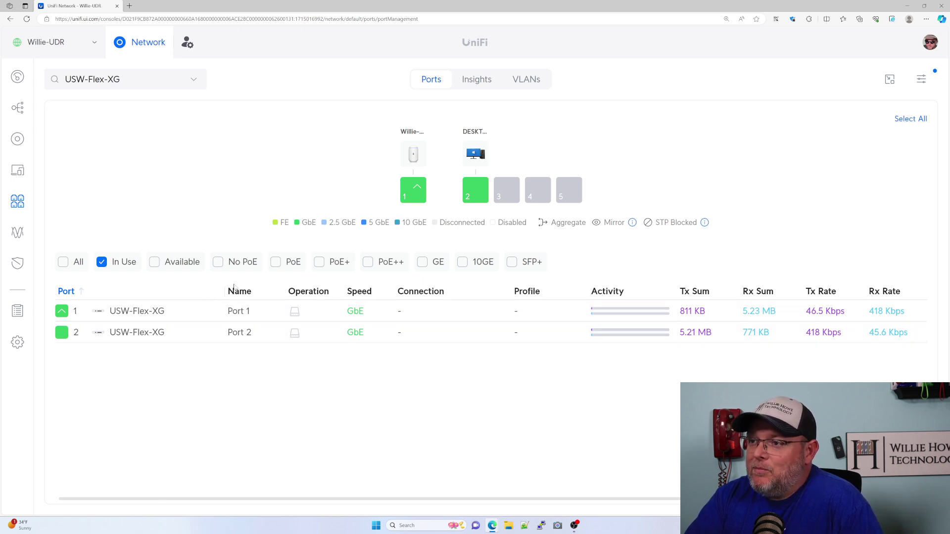
click(474, 199)
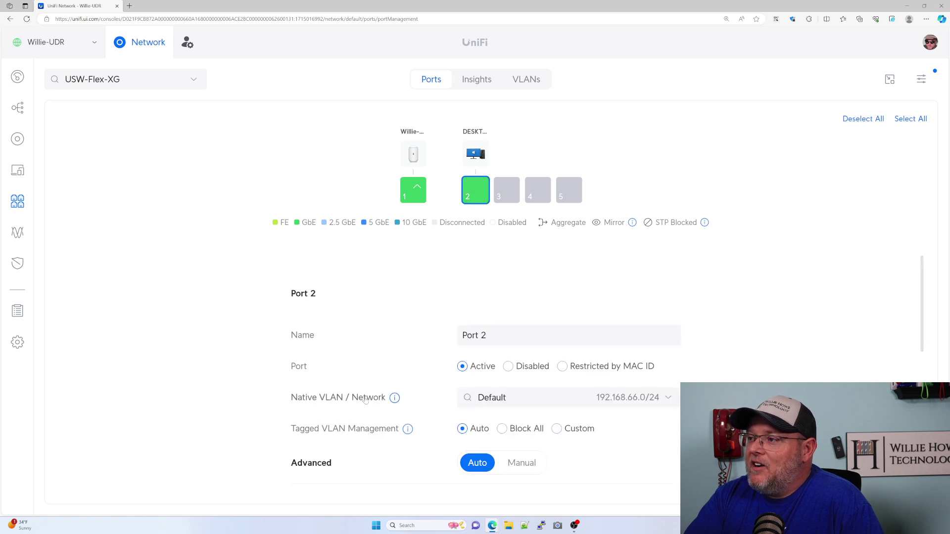
scroll(376, 400, down, 1)
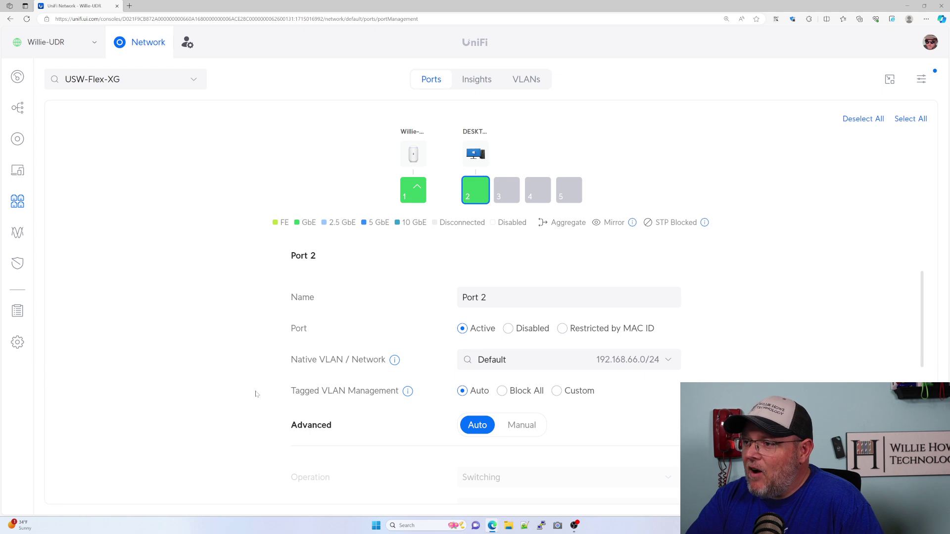
scroll(256, 394, down, 6)
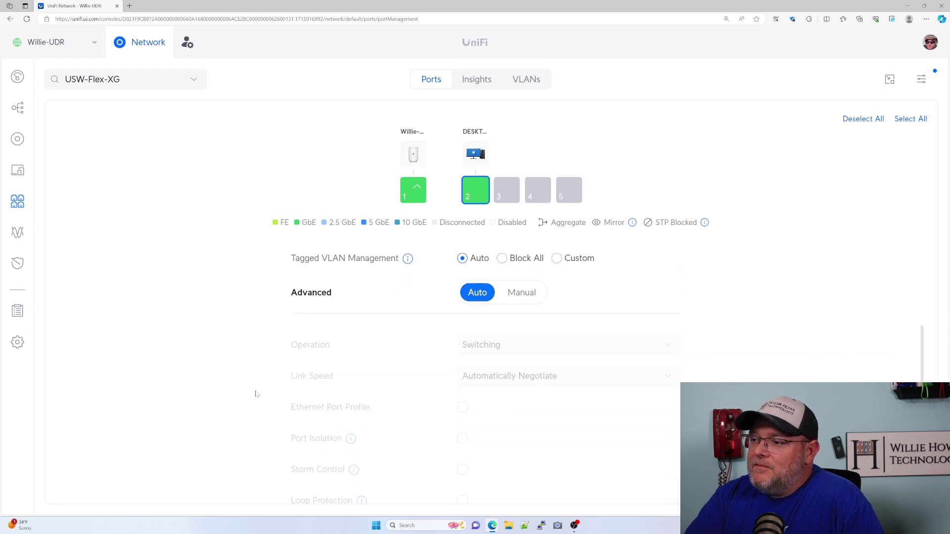
scroll(256, 394, up, 6)
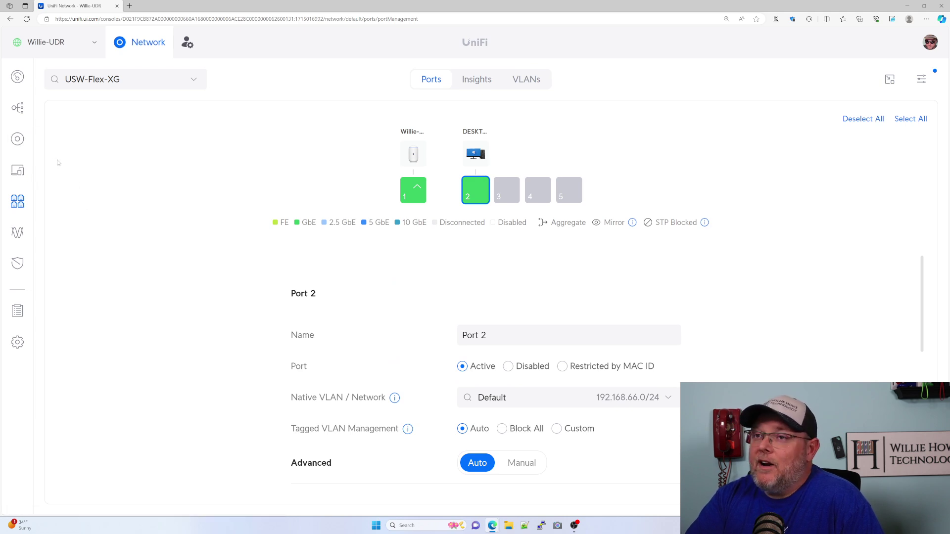
click(24, 148)
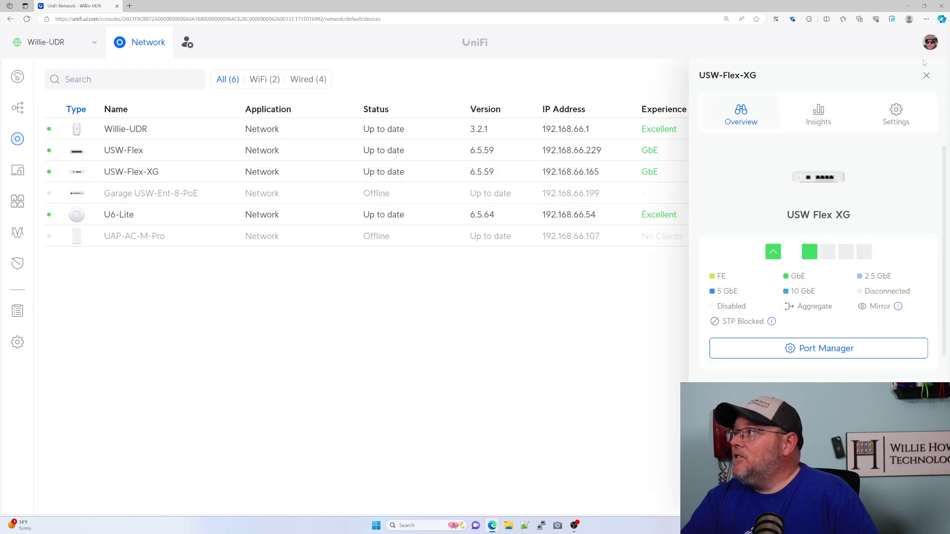
Restore the browser to a smaller window and scroll through the USW-Flex-XG panel
key(super+Down)
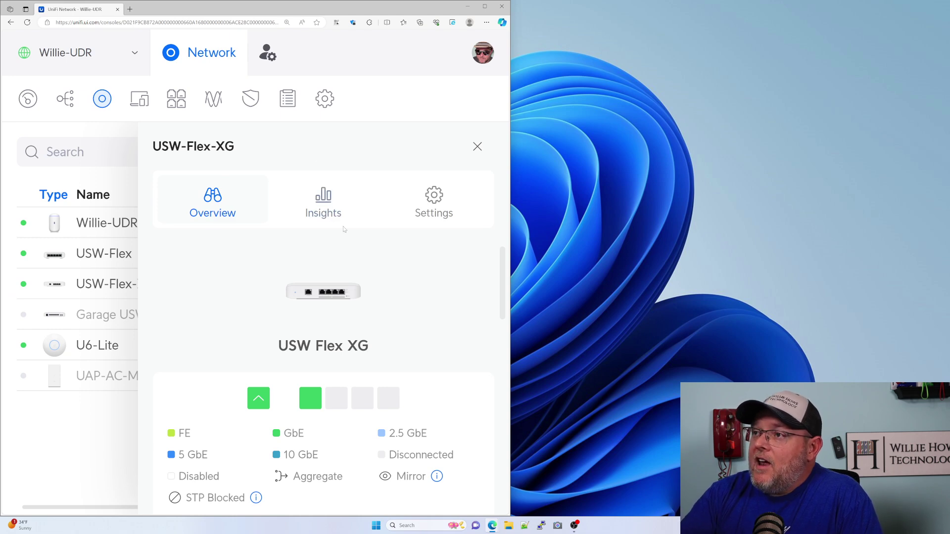
scroll(375, 390, down, 5)
scroll(375, 390, down, 3)
scroll(373, 385, up, 10)
Show USW-Flex-XG Insights, compare Clients and Device history, and scroll to the Usage chart
click(329, 210)
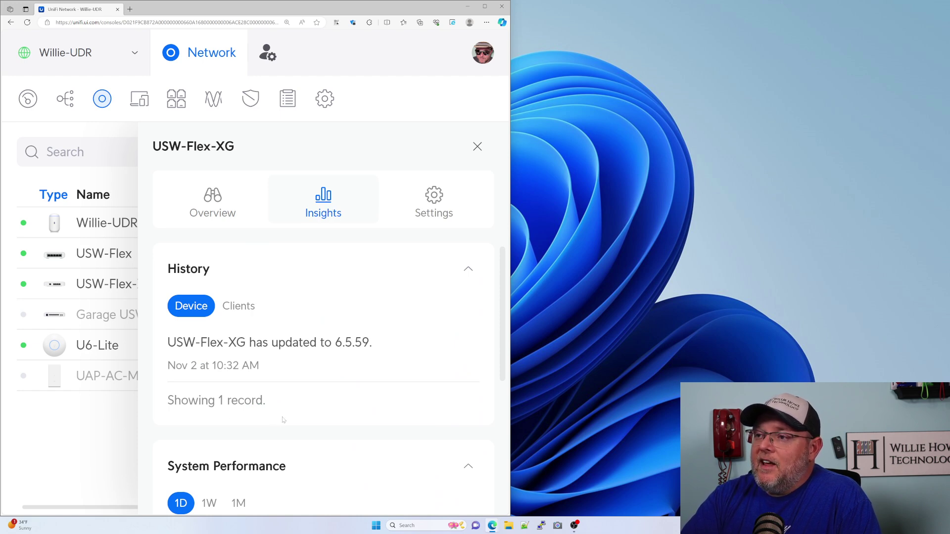
click(240, 307)
click(191, 306)
scroll(342, 425, down, 3)
scroll(339, 427, down, 2)
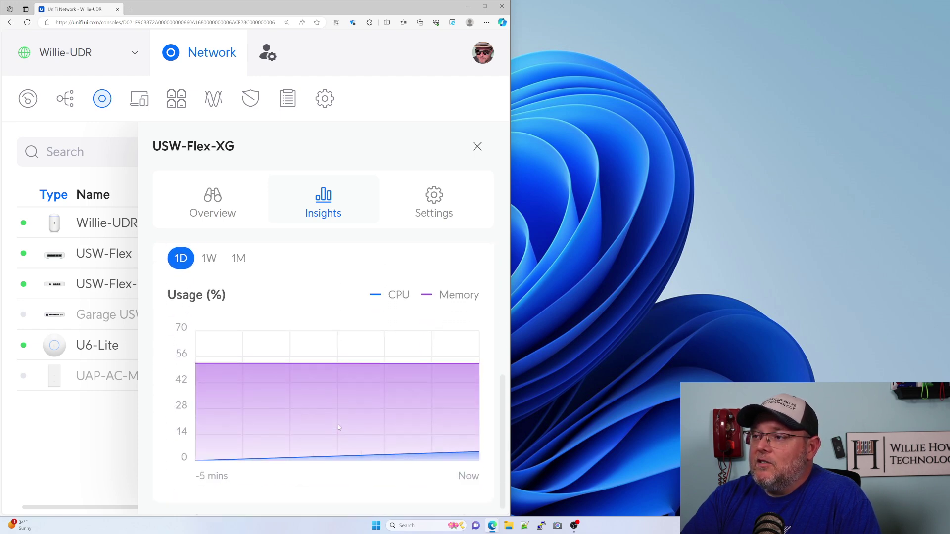
scroll(412, 245, up, 5)
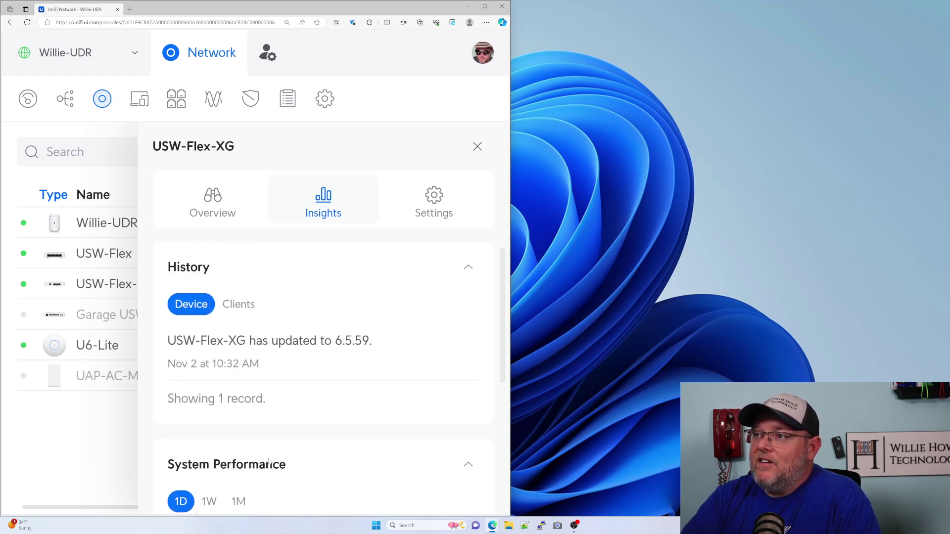
Browse the USW-Flex-XG Settings through Advanced and Manage; check the empty Existing Device Configuration list
click(433, 198)
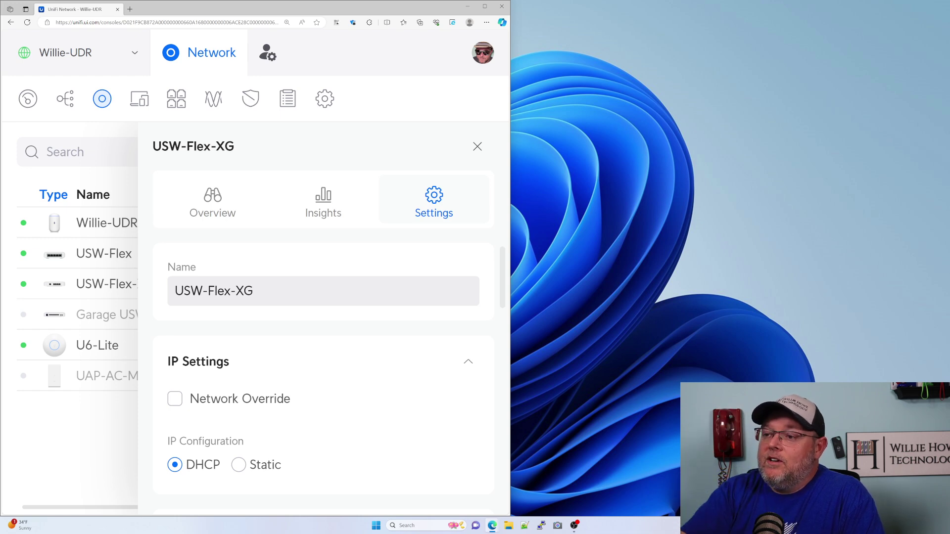
scroll(183, 422, down, 2)
scroll(293, 406, down, 4)
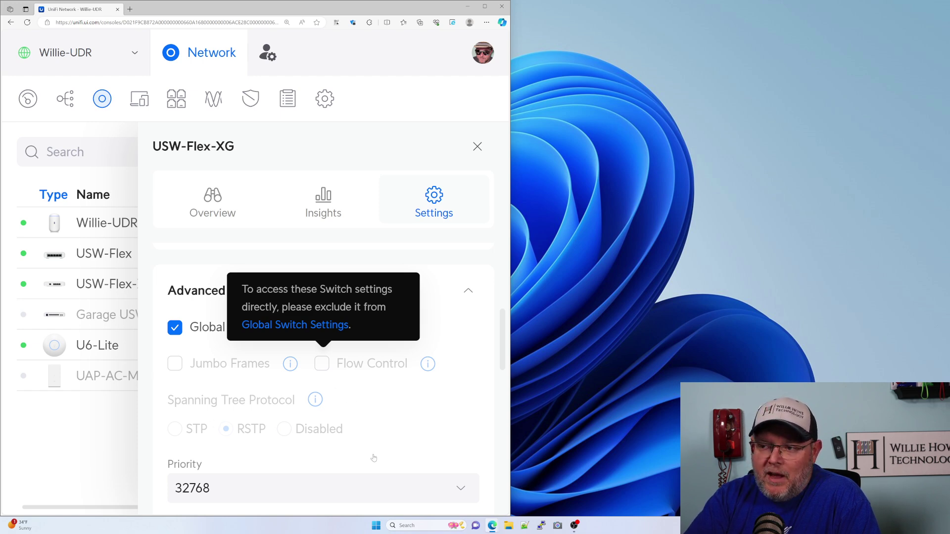
scroll(373, 458, down, 2)
scroll(302, 416, down, 2)
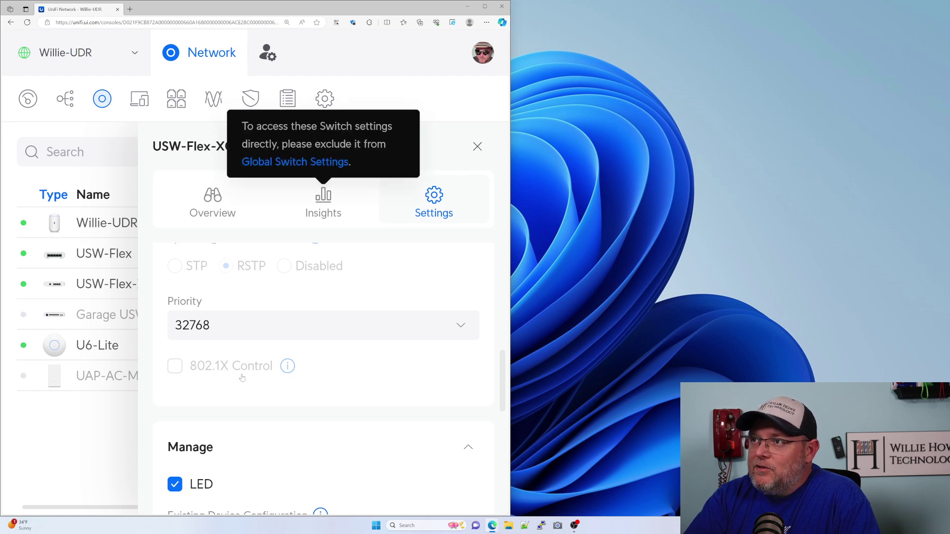
scroll(352, 442, down, 4)
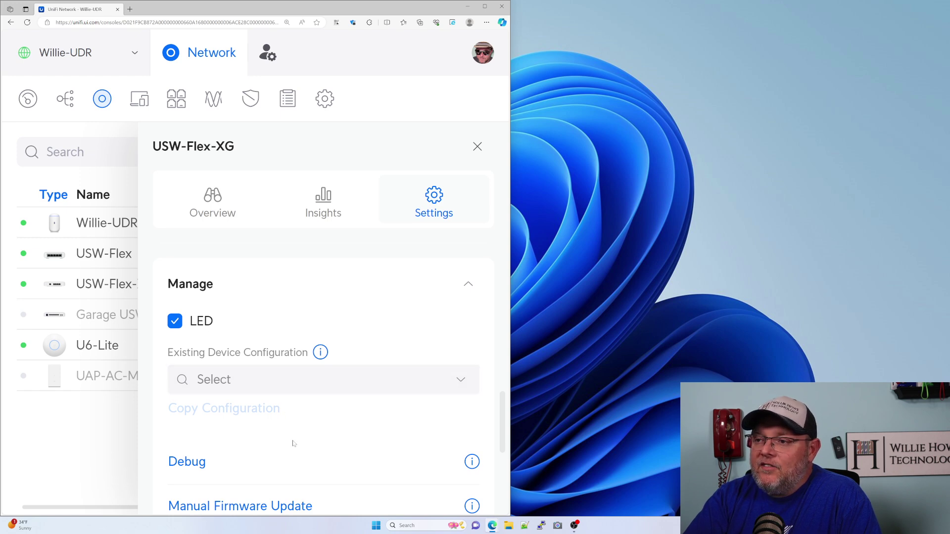
scroll(293, 444, down, 1)
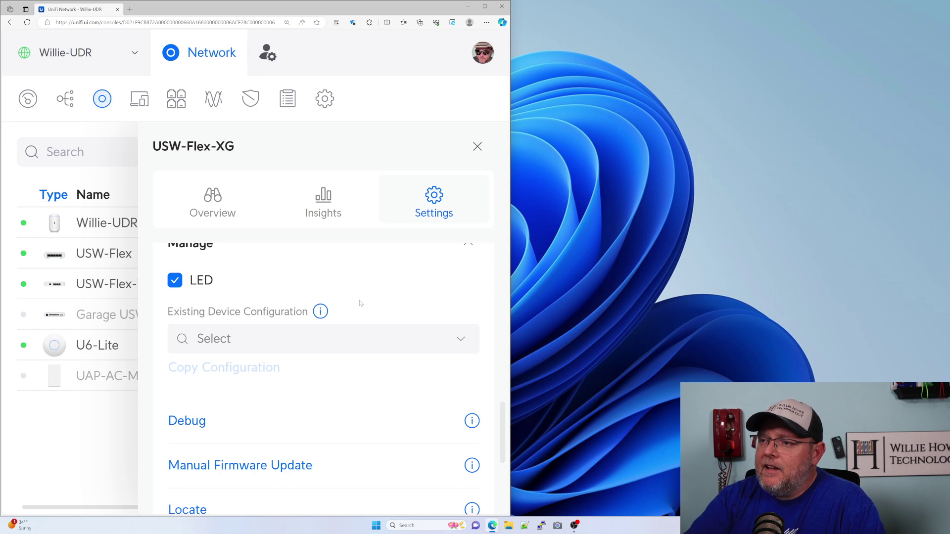
click(369, 338)
click(372, 294)
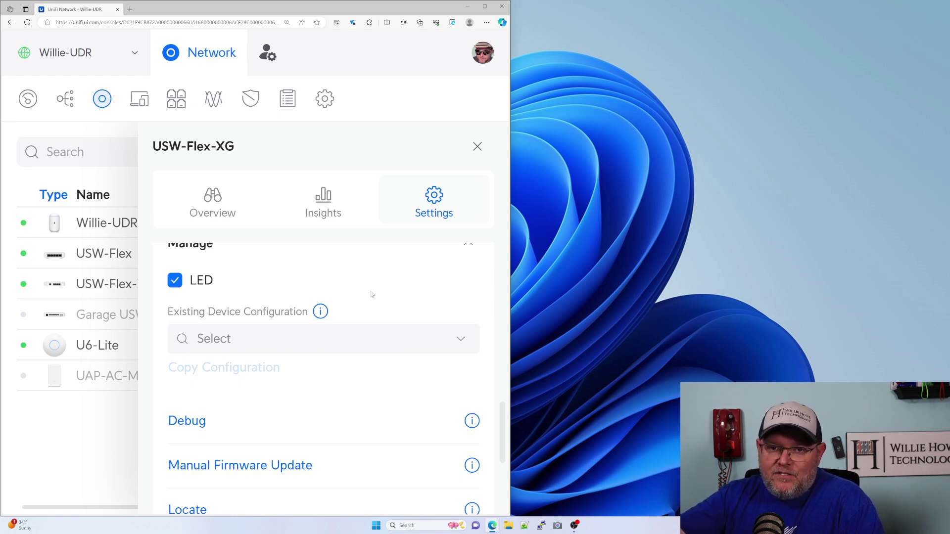
scroll(372, 297, down, 3)
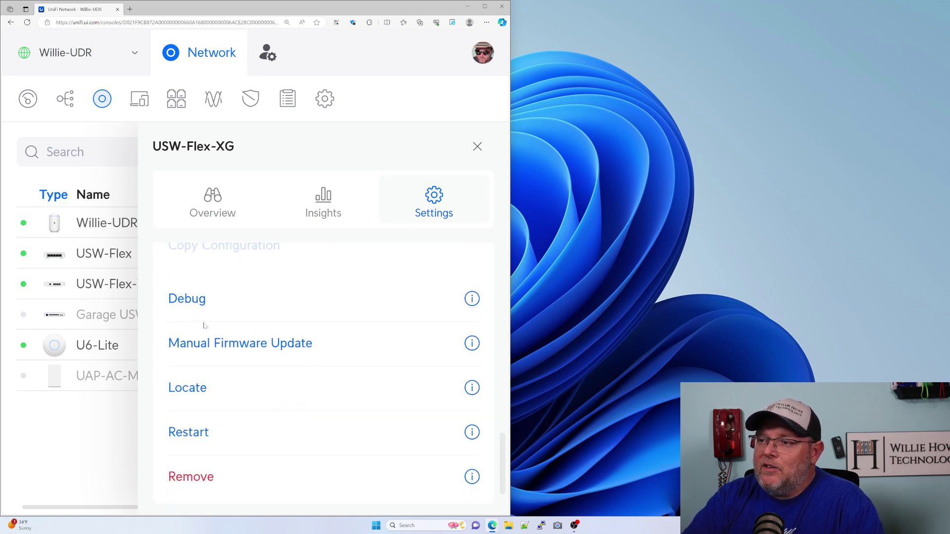
scroll(236, 346, down, 2)
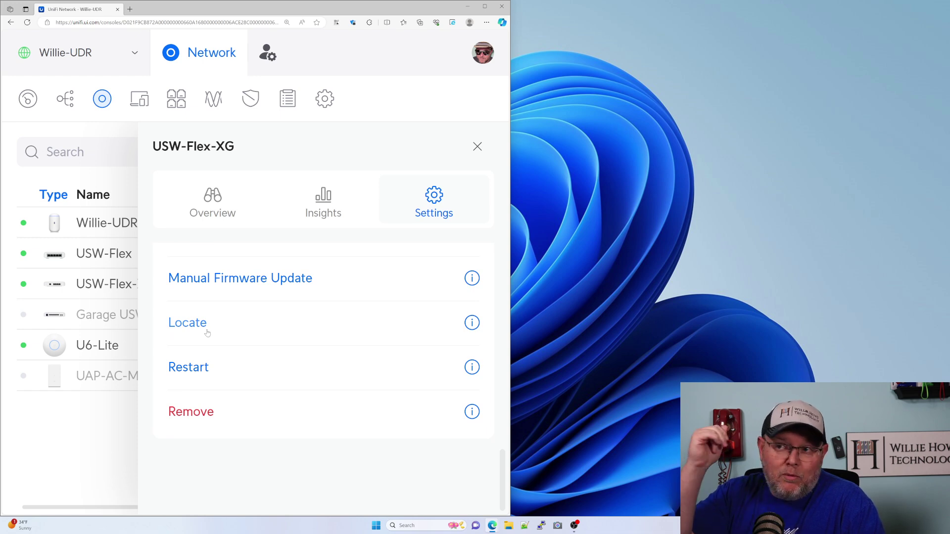
scroll(319, 440, up, 10)
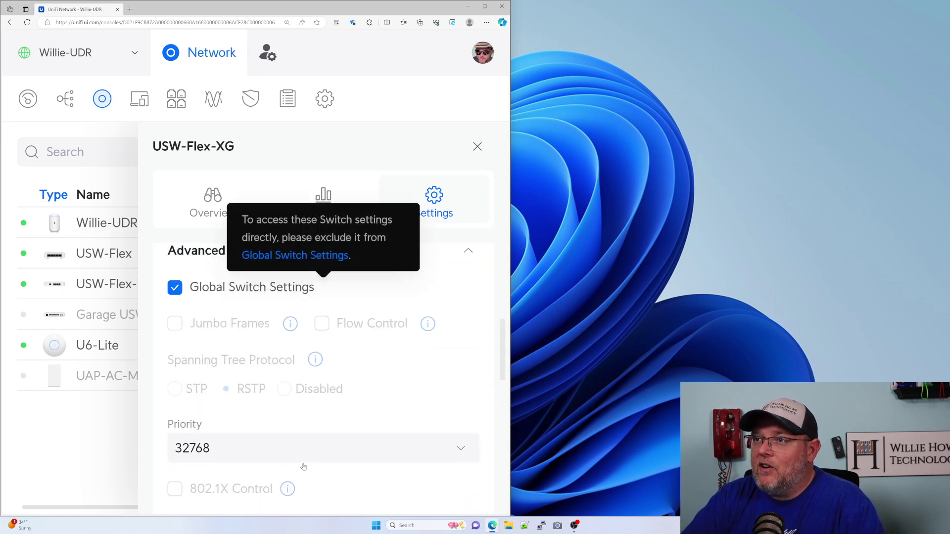